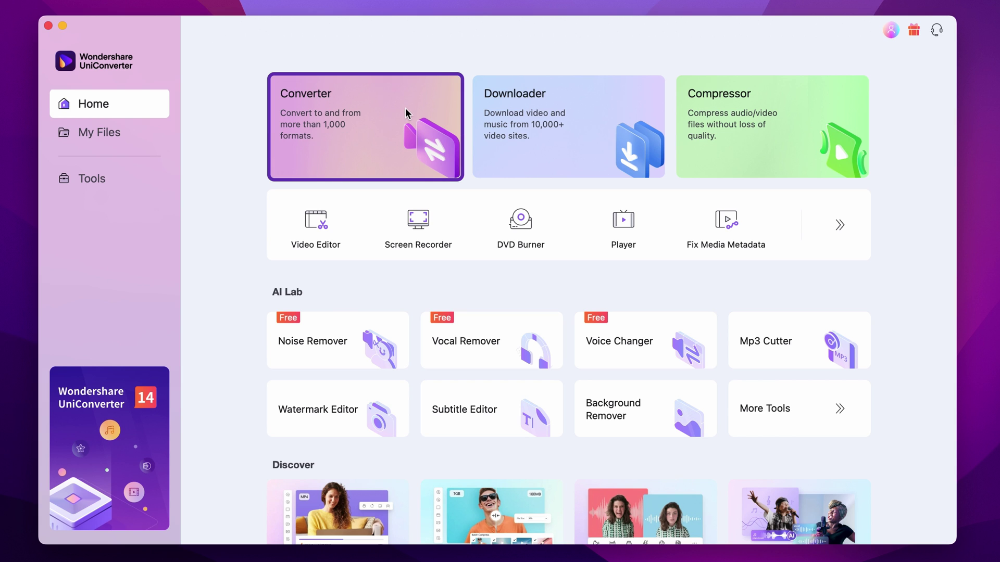
Step: Open the video Converter from the tools overview
{"action": "left_click", "coordinate": [115, 179]}
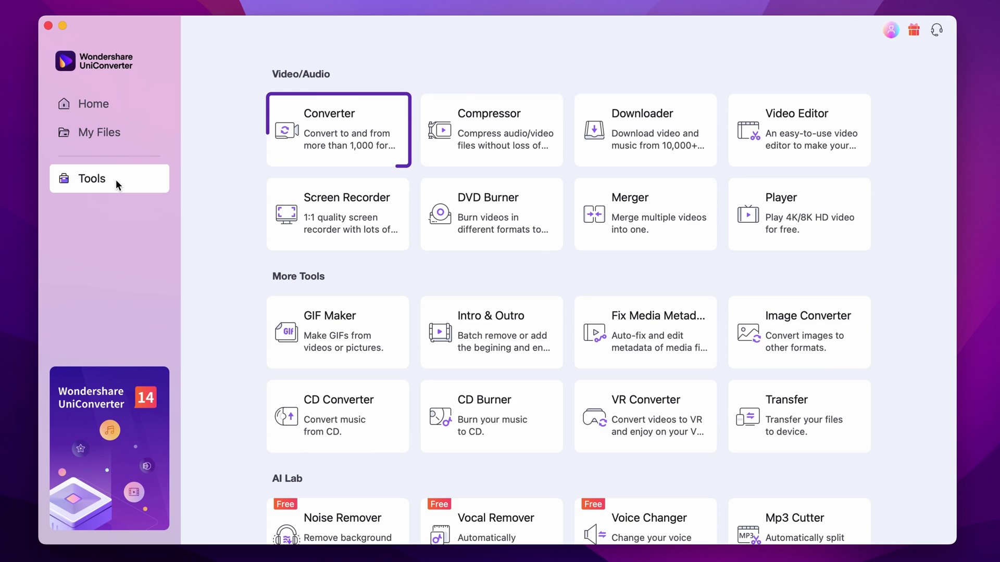
{"action": "left_click", "coordinate": [332, 137]}
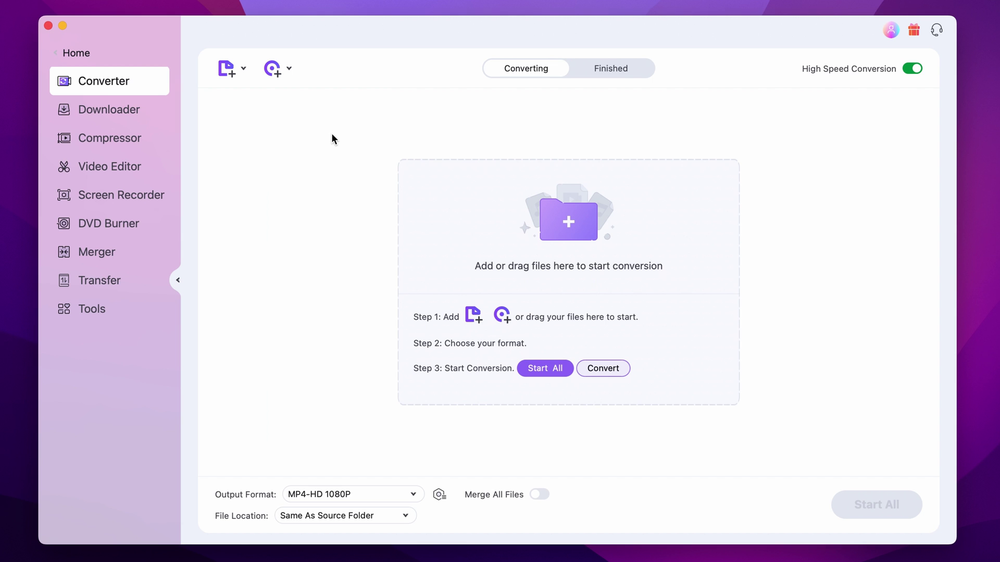
{"action": "left_click", "coordinate": [243, 69]}
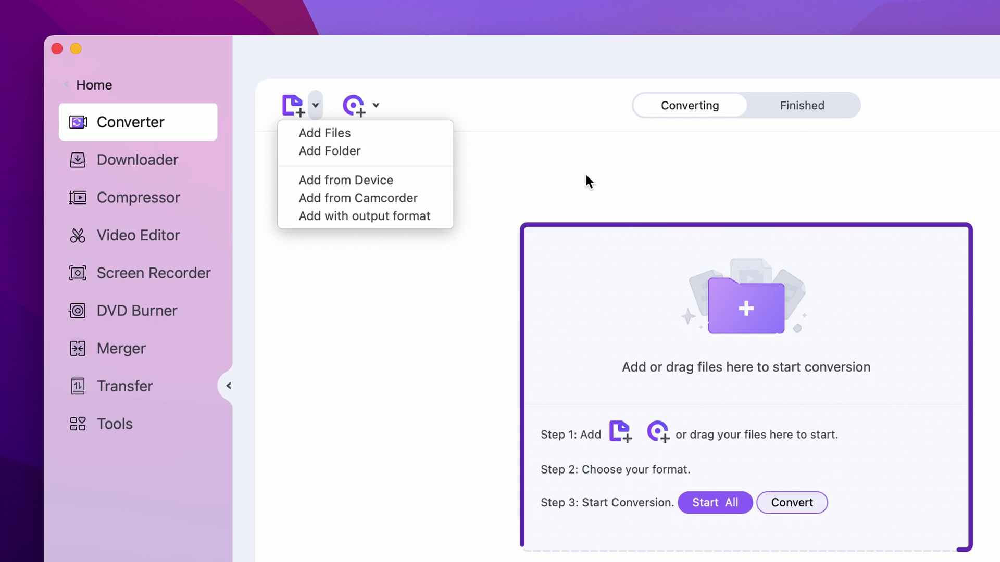
{"action": "left_click", "coordinate": [508, 135]}
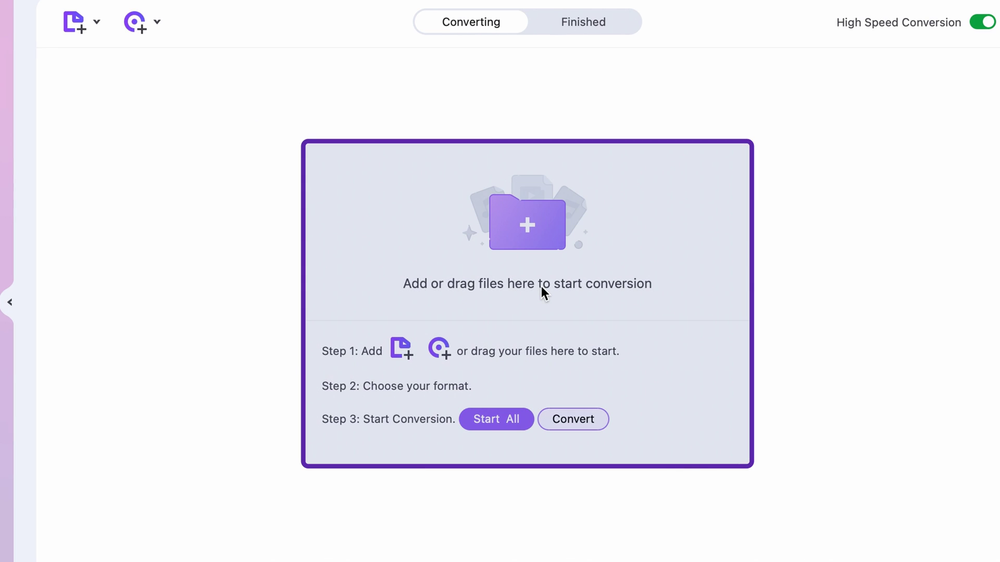
Step: Select all seven .mov clips in the october long vids folder to add
{"action": "left_click", "coordinate": [541, 286]}
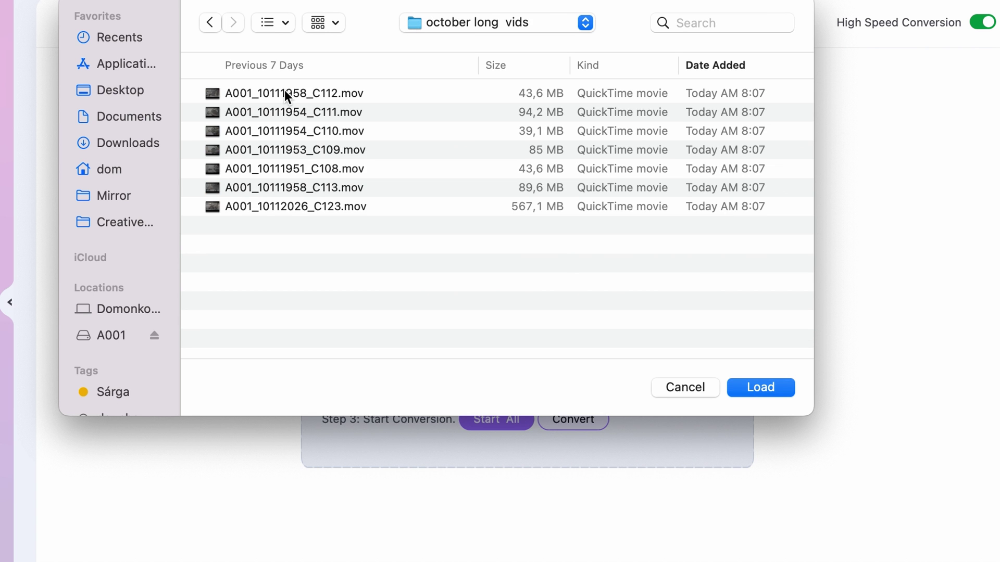
{"action": "left_click", "coordinate": [284, 90]}
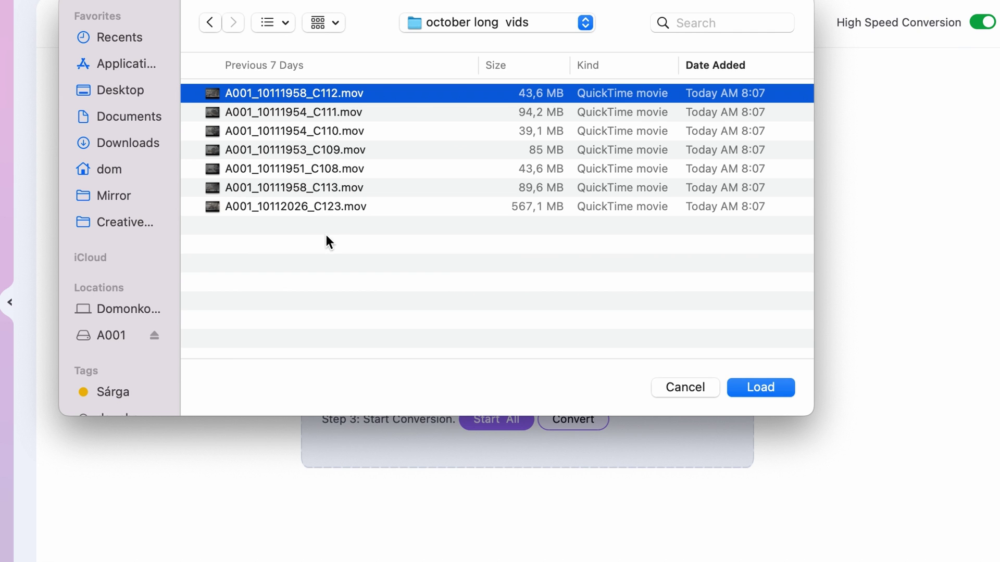
{"action": "left_click_drag", "start_coordinate": [325, 235], "coordinate": [295, 102]}
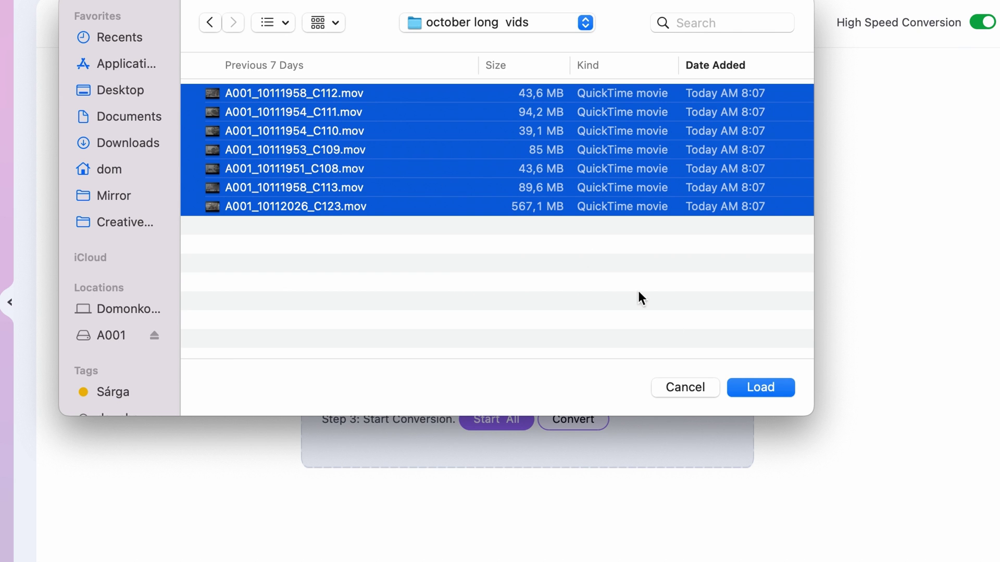
Step: Load the seven clips and set their output format to MP4 HD 1080P
{"action": "left_click", "coordinate": [775, 390]}
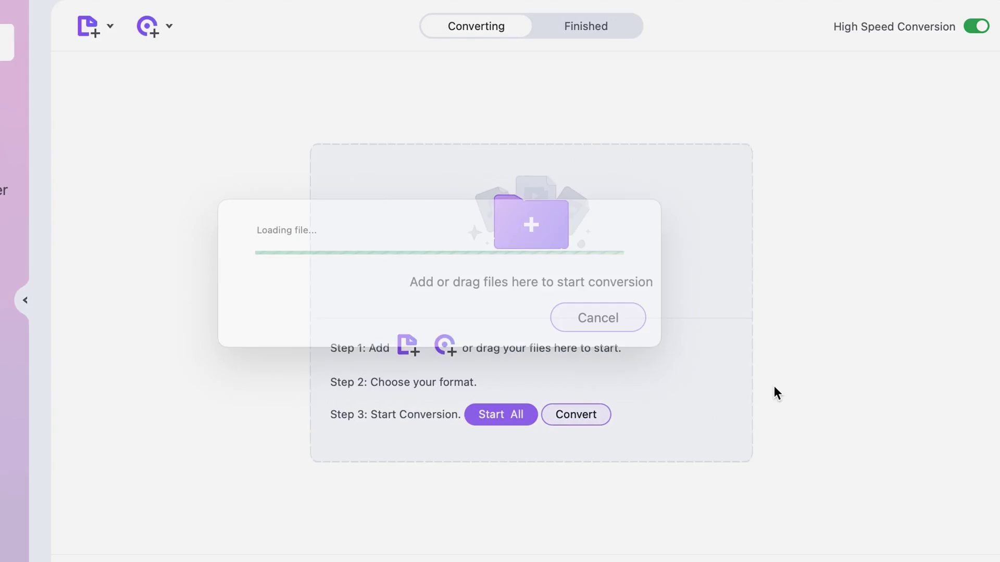
{"action": "scroll", "coordinate": [577, 342], "scroll_direction": "up", "scroll_amount": 15}
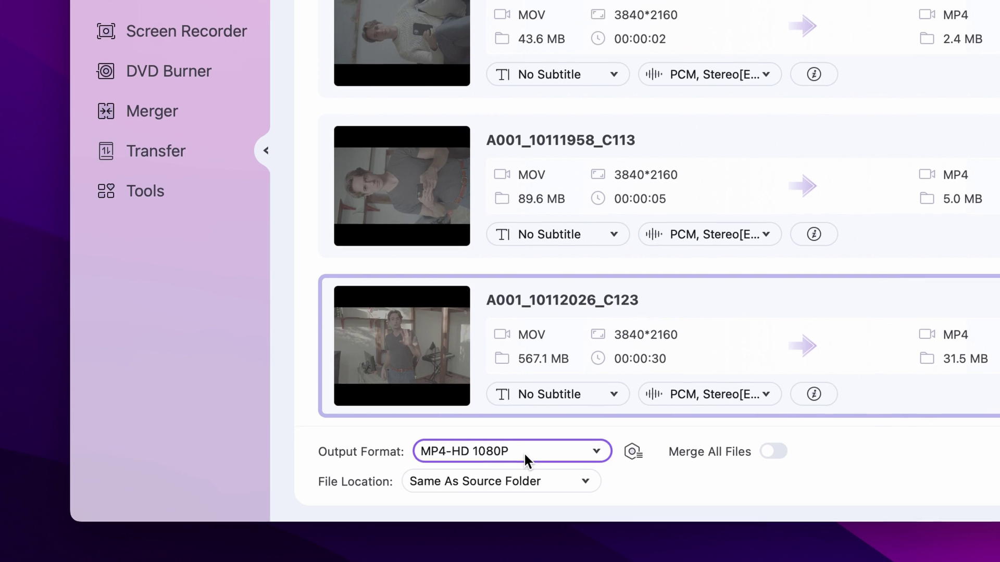
{"action": "left_click", "coordinate": [528, 451]}
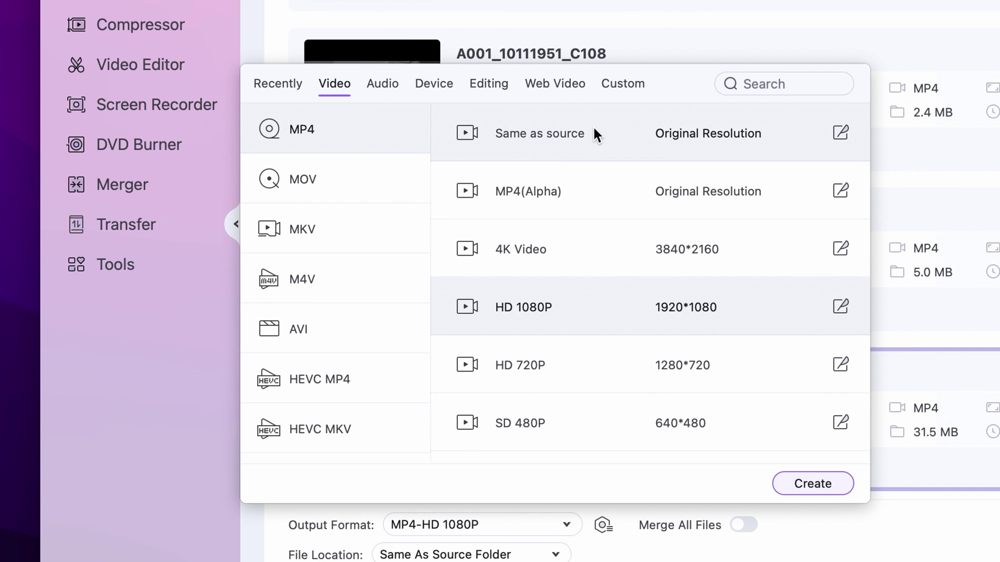
{"action": "left_click", "coordinate": [581, 298]}
{"action": "mouse_move", "coordinate": [571, 380]}
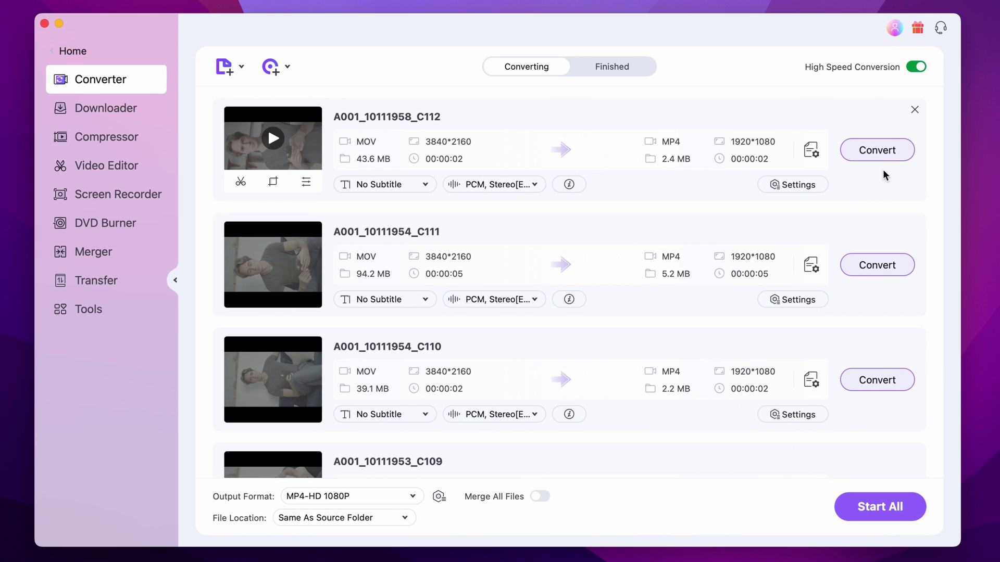
{"action": "scroll", "coordinate": [883, 211], "scroll_direction": "down", "scroll_amount": 5}
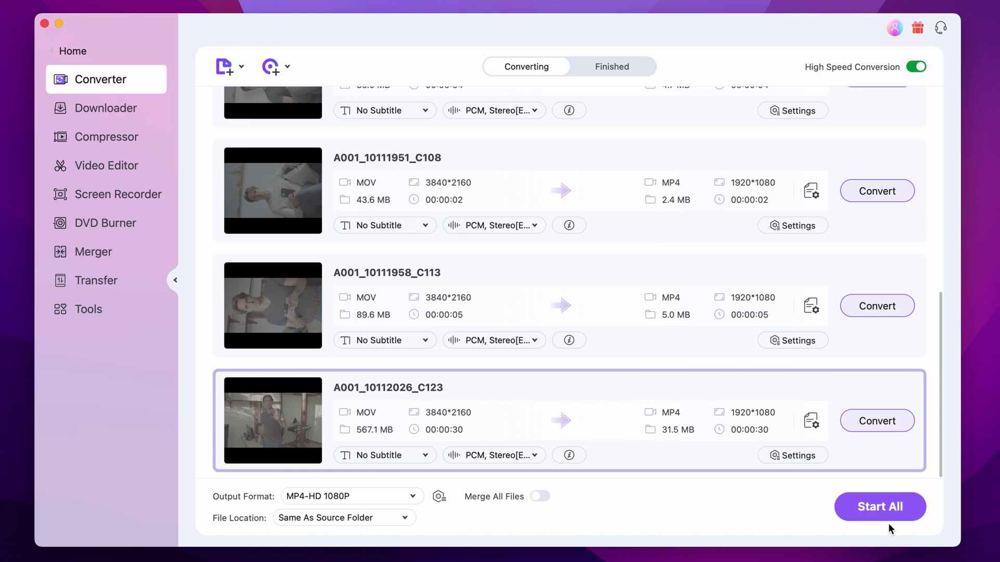
Step: Convert all seven clips, then reveal A001_10112026_C123.mp4 in its folder from Finished
{"action": "left_click", "coordinate": [888, 507]}
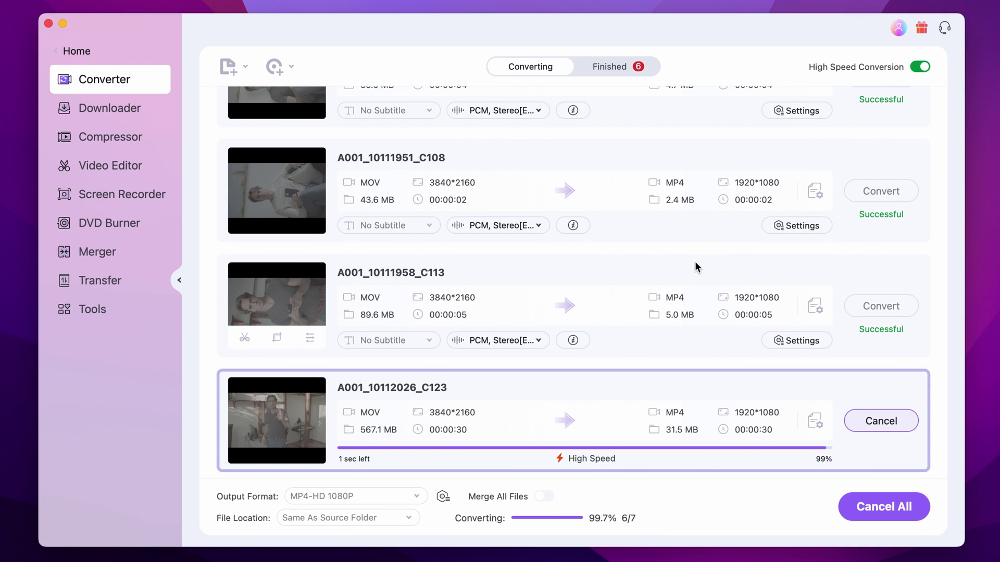
{"action": "left_click", "coordinate": [601, 68]}
{"action": "scroll", "coordinate": [558, 188], "scroll_direction": "down", "scroll_amount": 5}
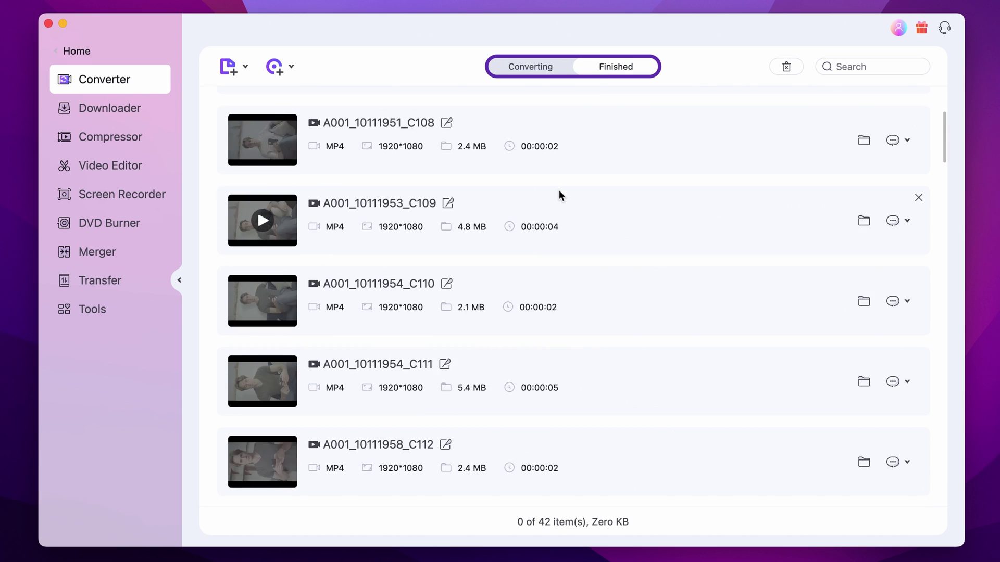
{"action": "scroll", "coordinate": [584, 340], "scroll_direction": "down", "scroll_amount": 5}
{"action": "scroll", "coordinate": [584, 340], "scroll_direction": "up", "scroll_amount": 10}
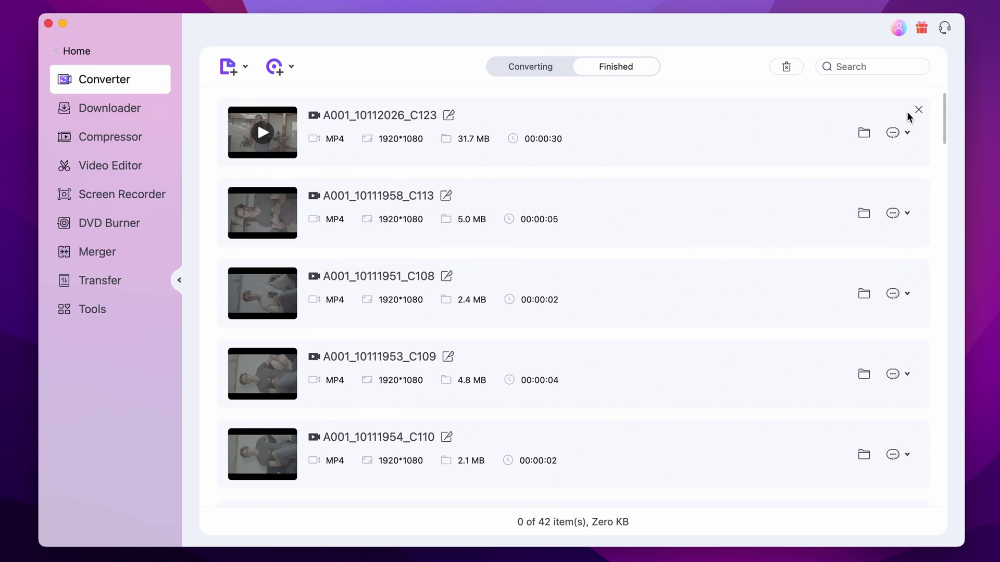
{"action": "left_click", "coordinate": [864, 134]}
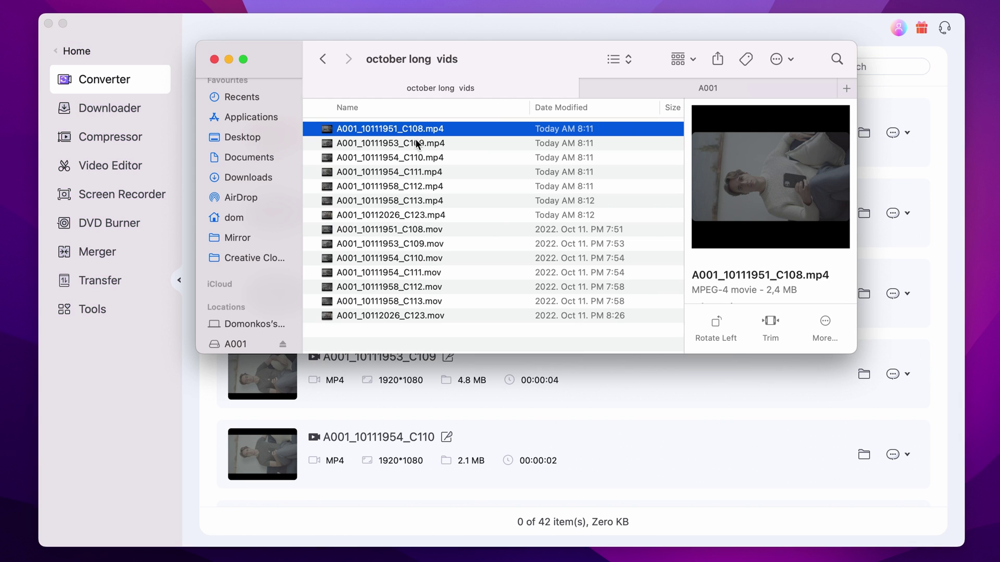
{"action": "left_click", "coordinate": [422, 216]}
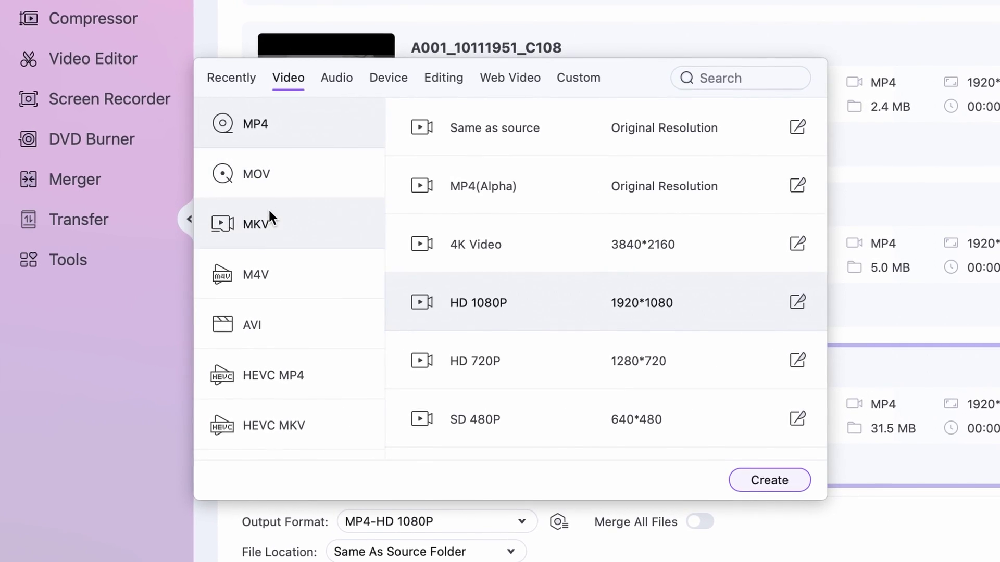
Step: Browse the MKV, M4V, AVI, HEVC MP4 and HEVC MKV presets, ending on Audio formats
{"action": "left_click", "coordinate": [266, 222]}
{"action": "left_click", "coordinate": [266, 271]}
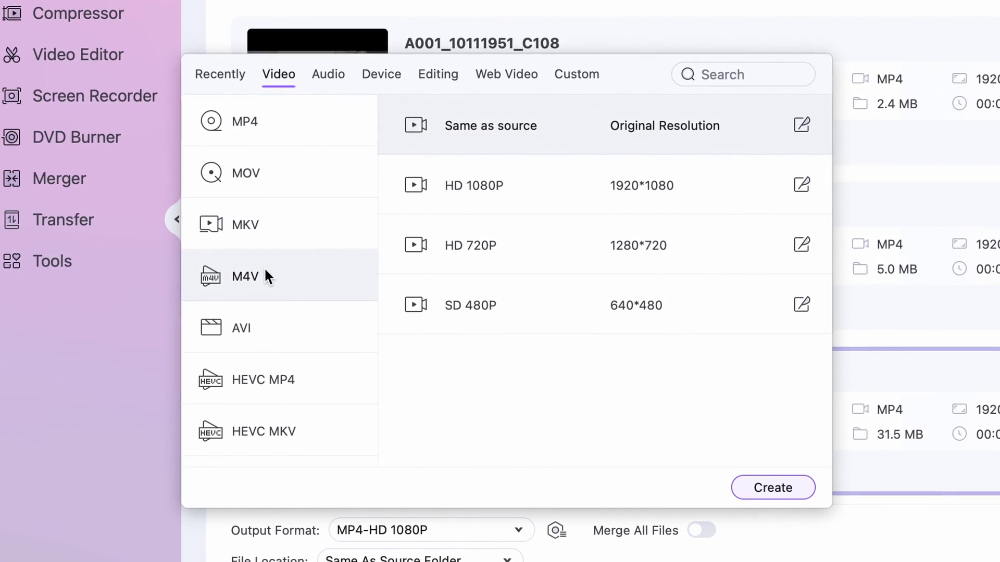
{"action": "left_click", "coordinate": [269, 320]}
{"action": "left_click", "coordinate": [271, 364]}
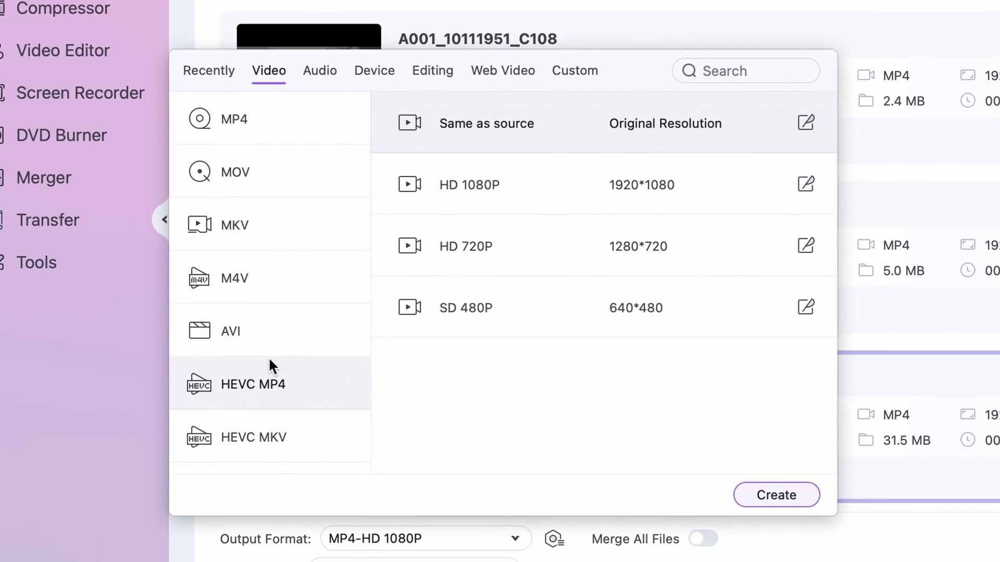
{"action": "left_click", "coordinate": [270, 422]}
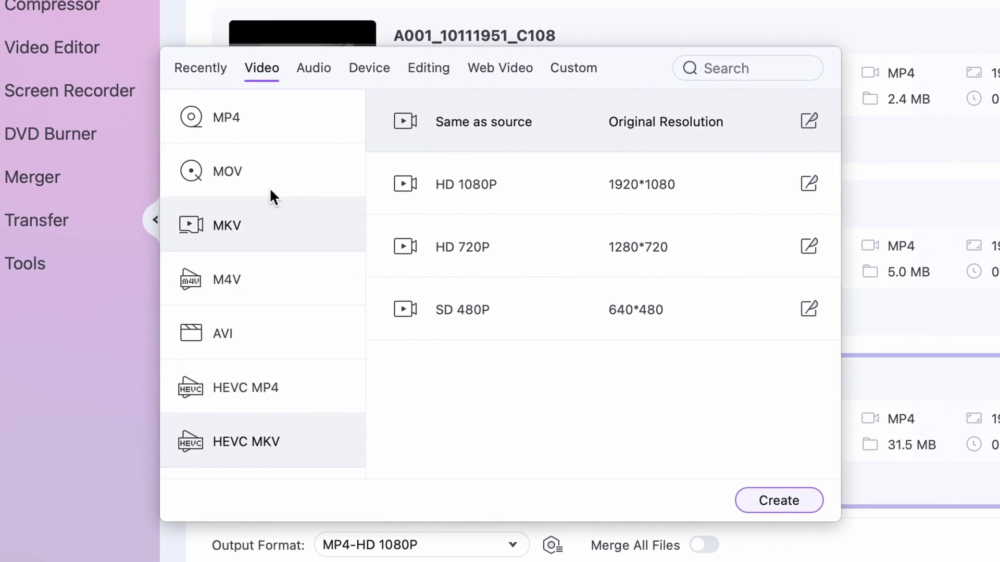
{"action": "left_click", "coordinate": [308, 66]}
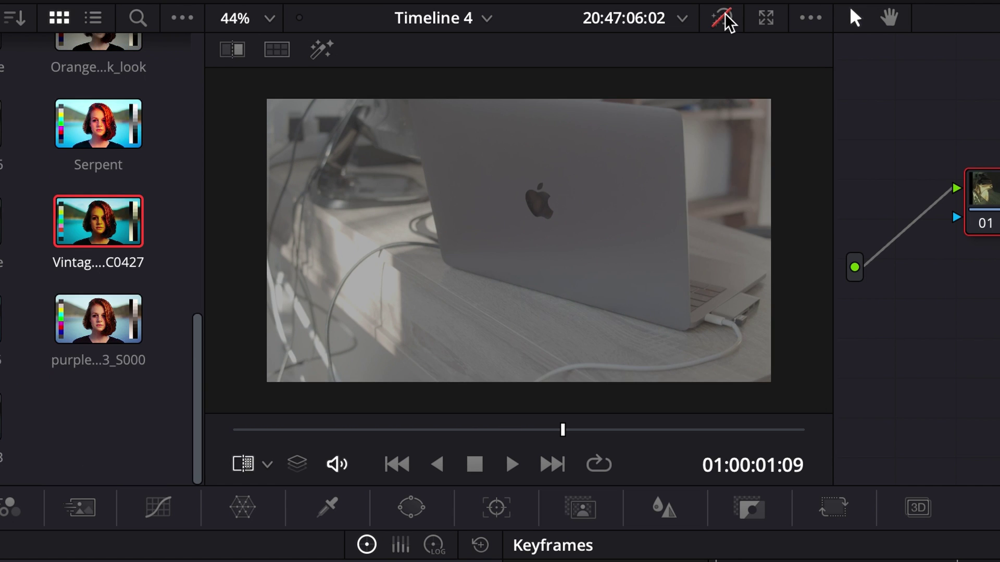
Step: Apply the Vintage LUT to the laptop shot and bypass the grade to compare
{"action": "left_click", "coordinate": [725, 15]}
{"action": "left_click", "coordinate": [724, 17]}
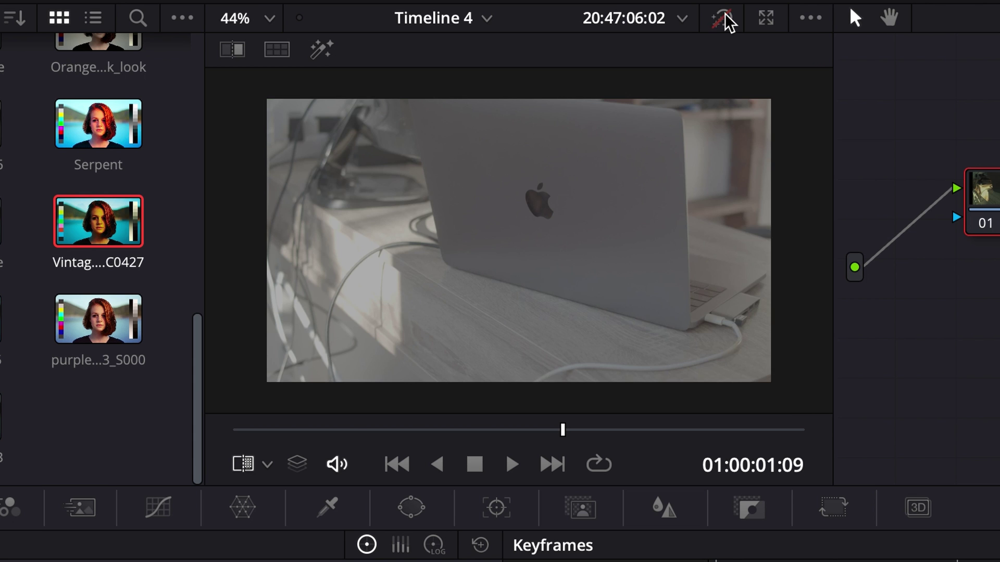